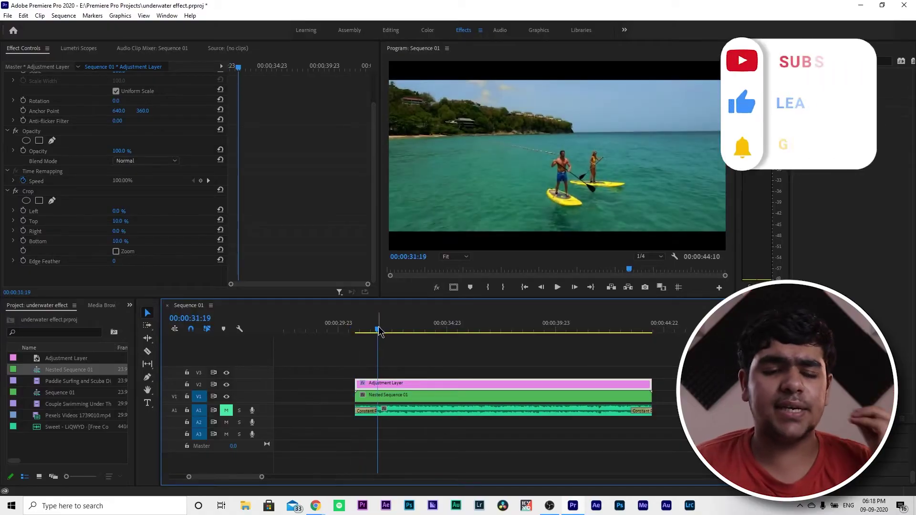
Play the sequence from the start of the underwater part to hear the music.
click(401, 411)
key(space)
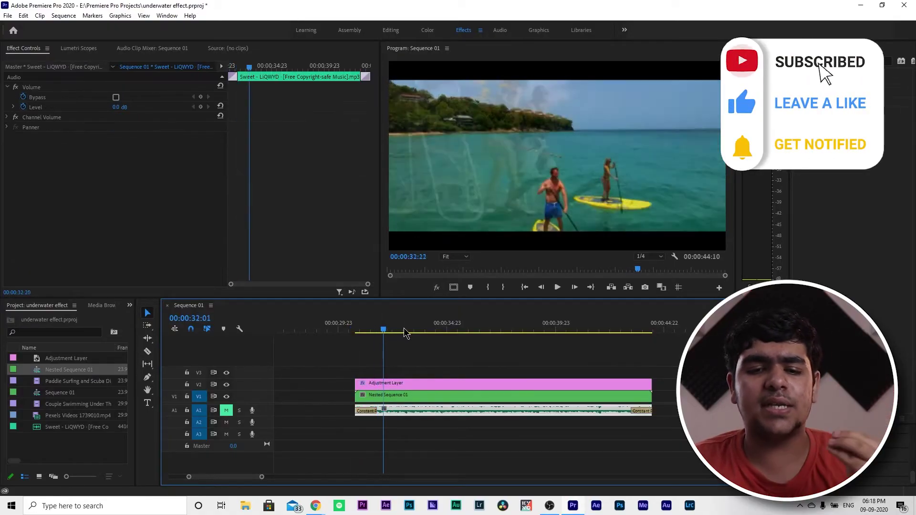
click(412, 332)
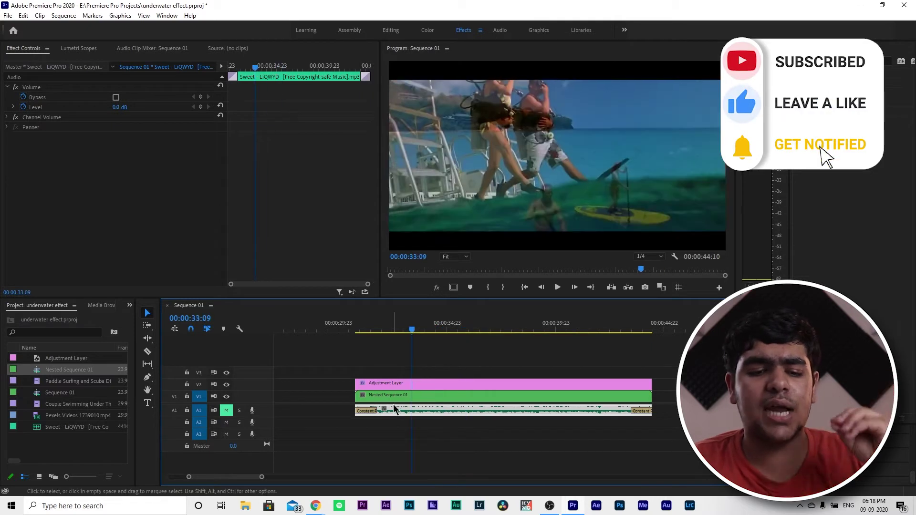
click(391, 396)
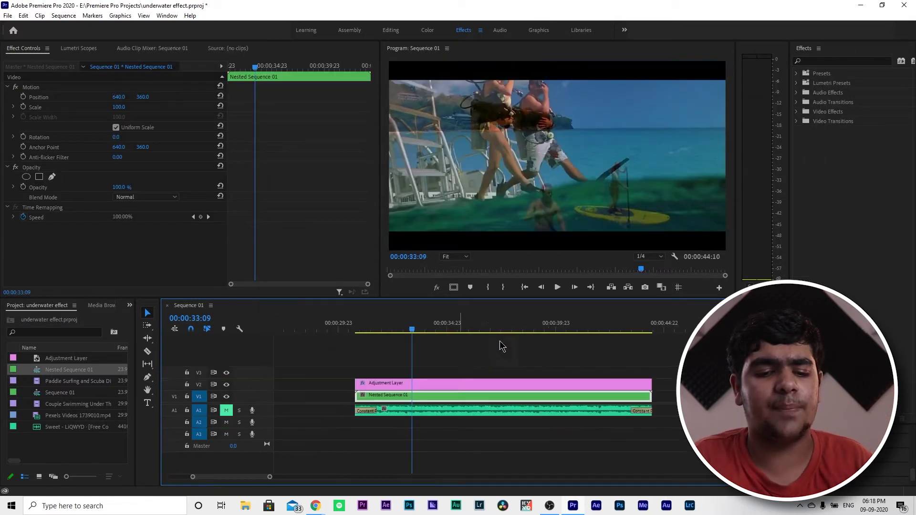
Add Lowpass to the music clip and set a starting cutoff keyframe at 20000 Hz.
click(376, 384)
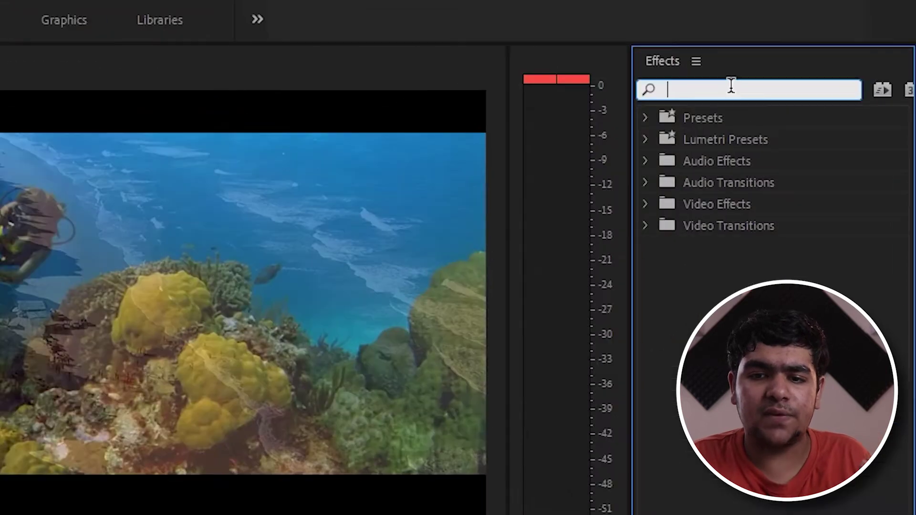
text(lowpass)
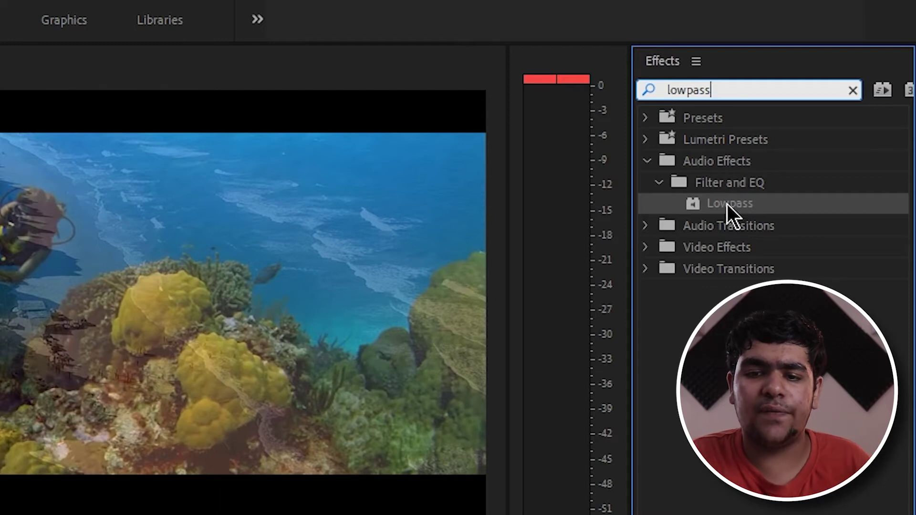
mouse_move(744, 205)
mouse_down()
mouse_move(374, 326)
mouse_move(481, 342)
mouse_up()
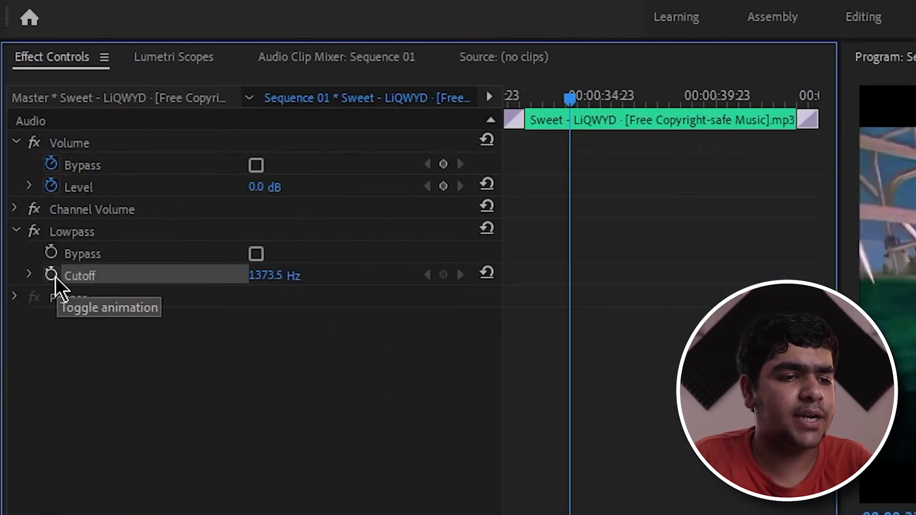
click(52, 276)
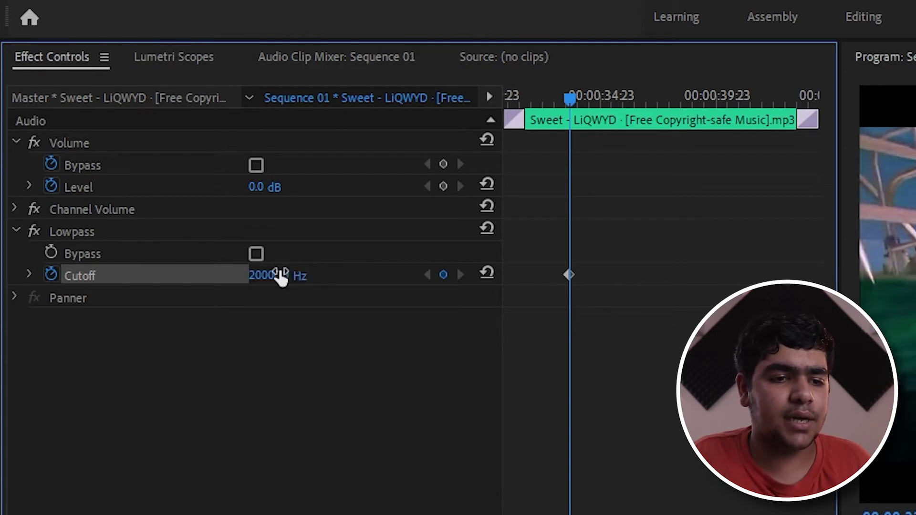
Add a second Lowpass cutoff keyframe at 800 Hz a few frames later.
key(shift+Right)
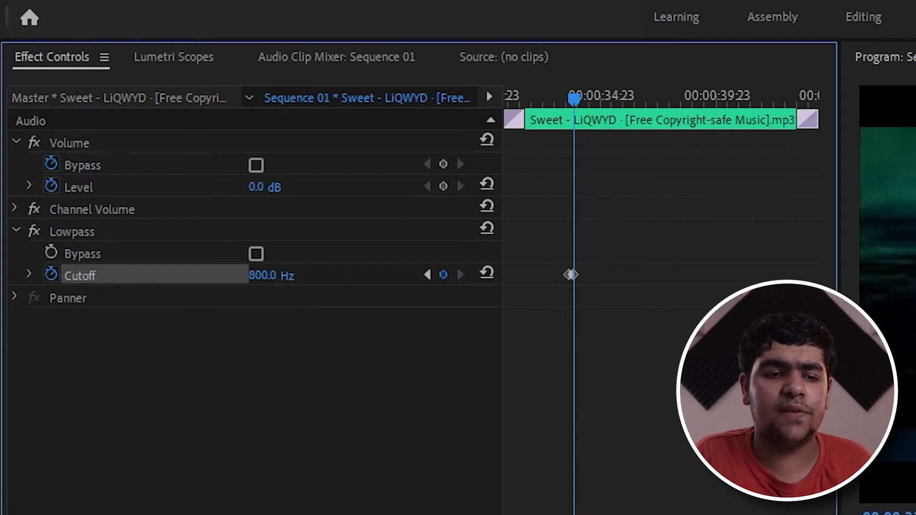
key(=)
key(=)
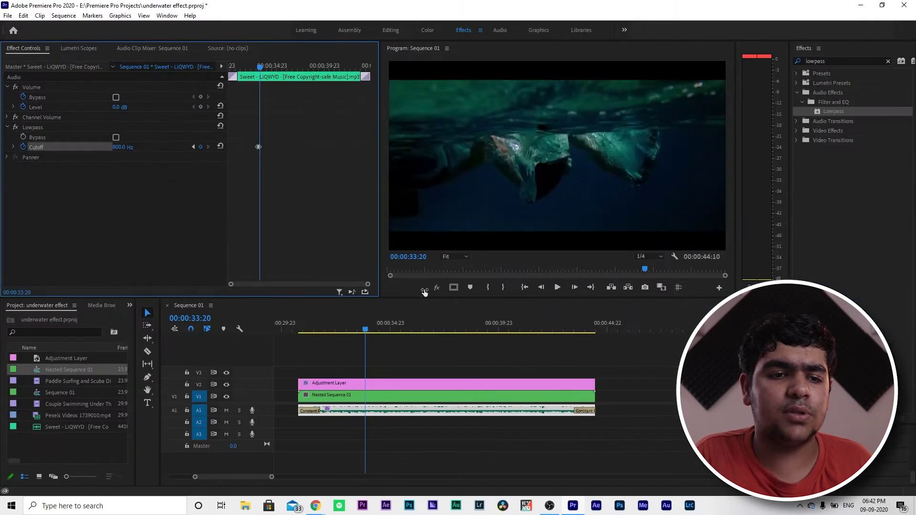
click(499, 333)
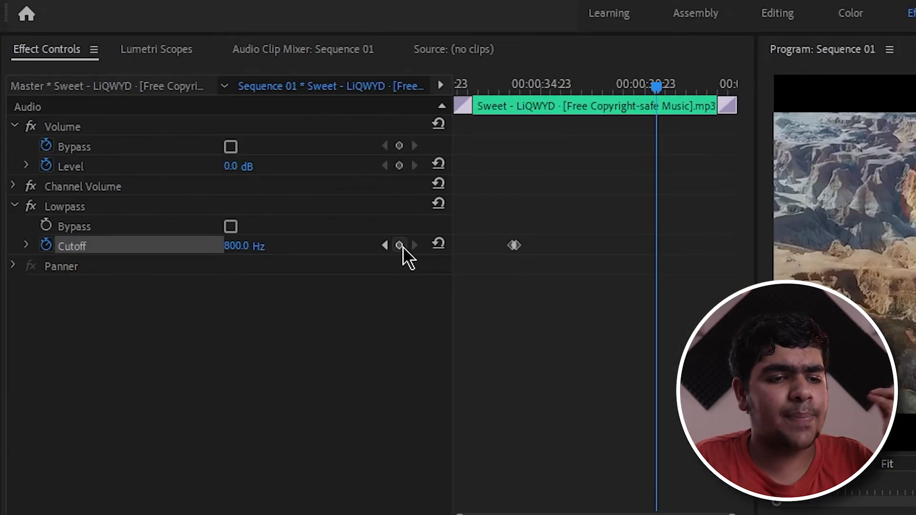
click(202, 148)
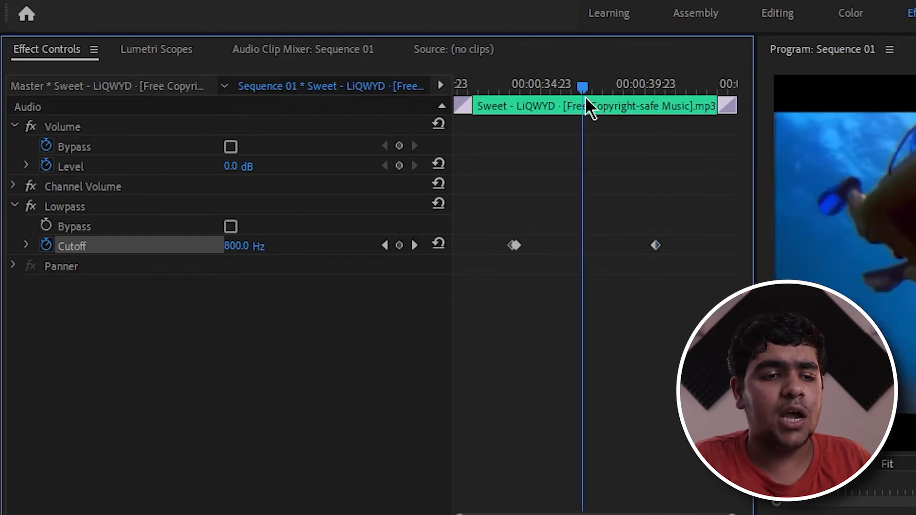
Add a third cutoff keyframe just after the 800 Hz one and set it to 20000 Hz.
drag(599, 94, 588, 97)
click(414, 246)
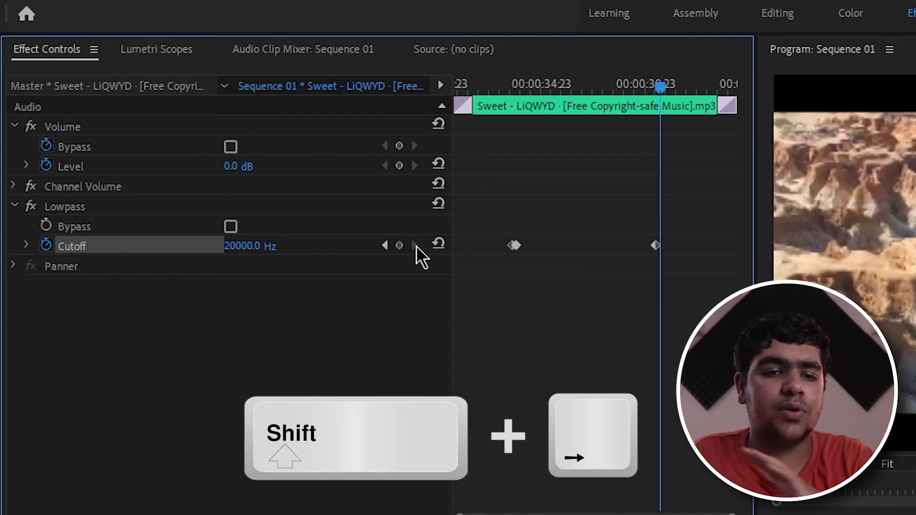
drag(272, 253, 248, 254)
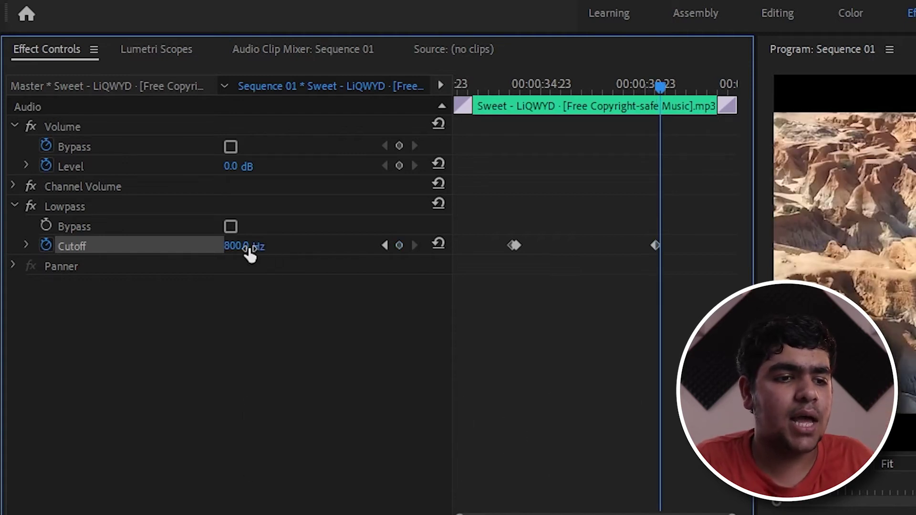
click(247, 254)
text(20000)
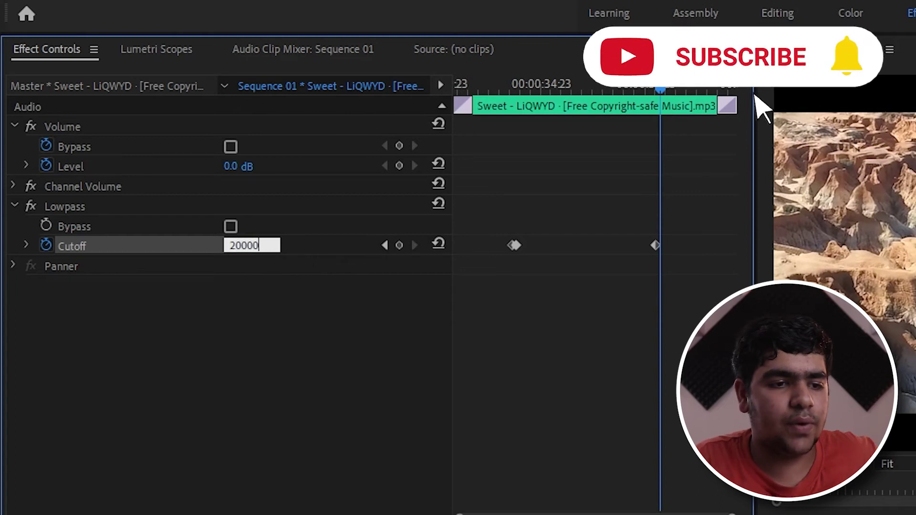
key(Return)
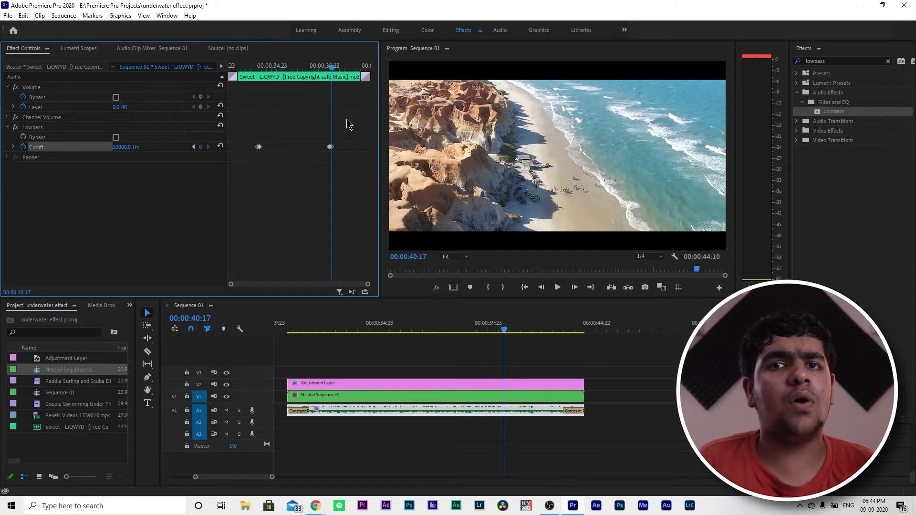
click(286, 329)
scroll(287, 329, up, 3)
key(space)
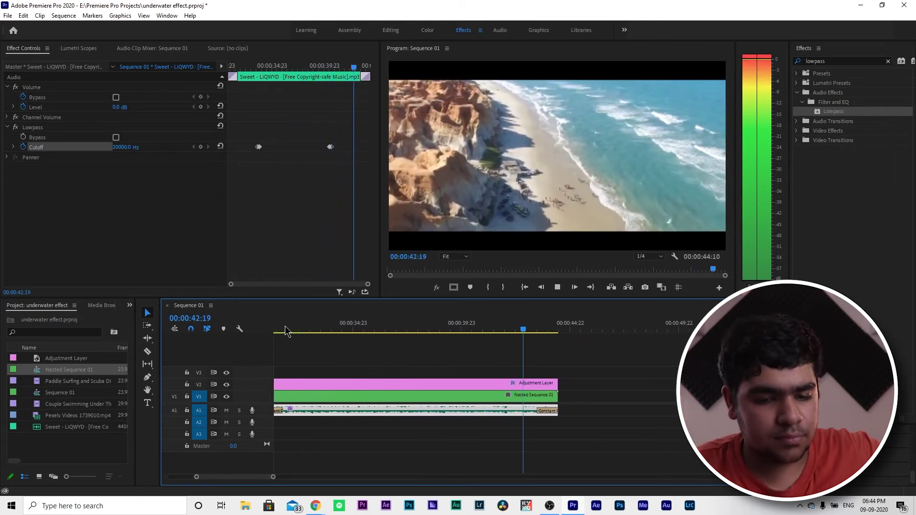
click(345, 330)
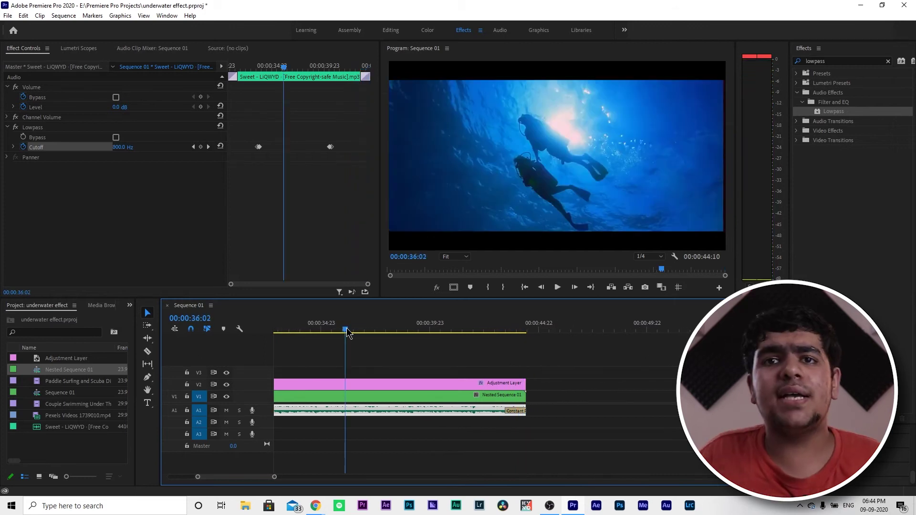